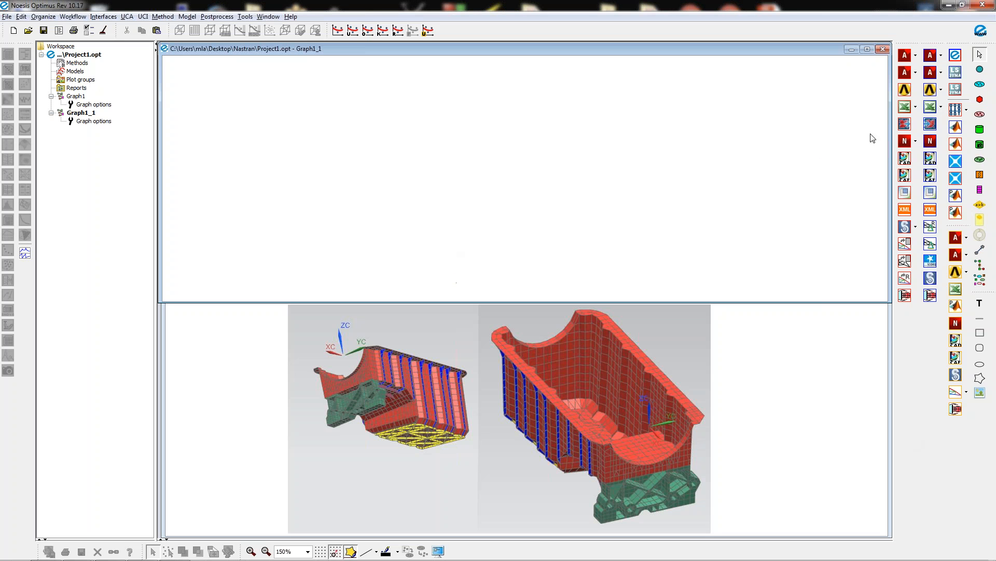
# Add a Nastran input element to the workflow graph and load structural_oilpan.bdf into it
pyautogui.click(924, 140)
pyautogui.click(333, 164)
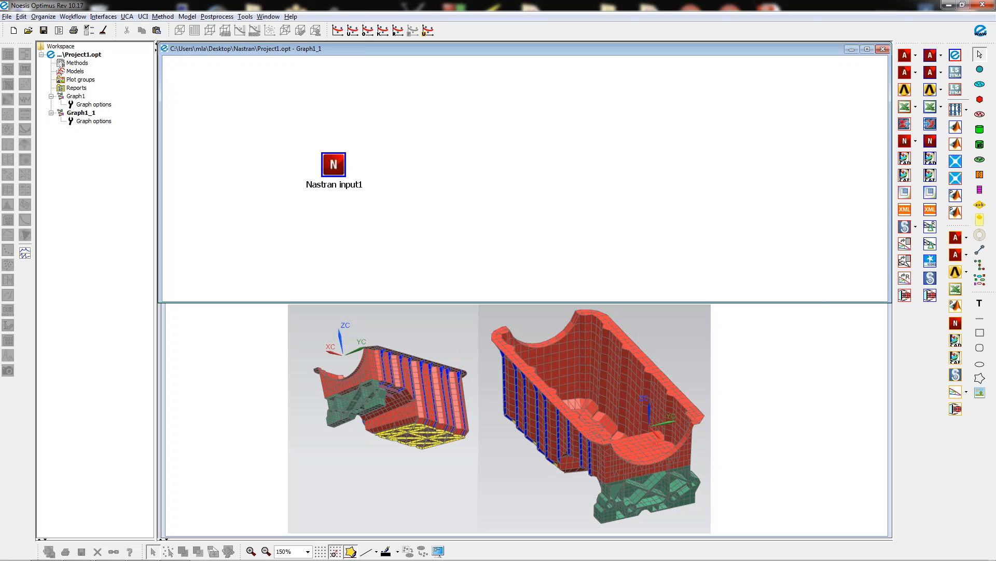
pyautogui.doubleClick(333, 165)
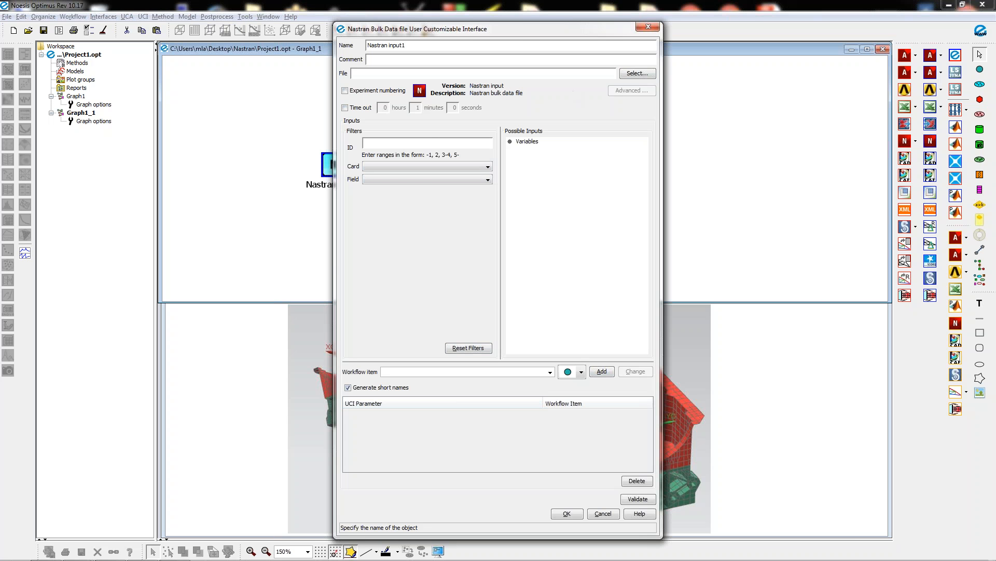
pyautogui.click(638, 74)
pyautogui.click(433, 217)
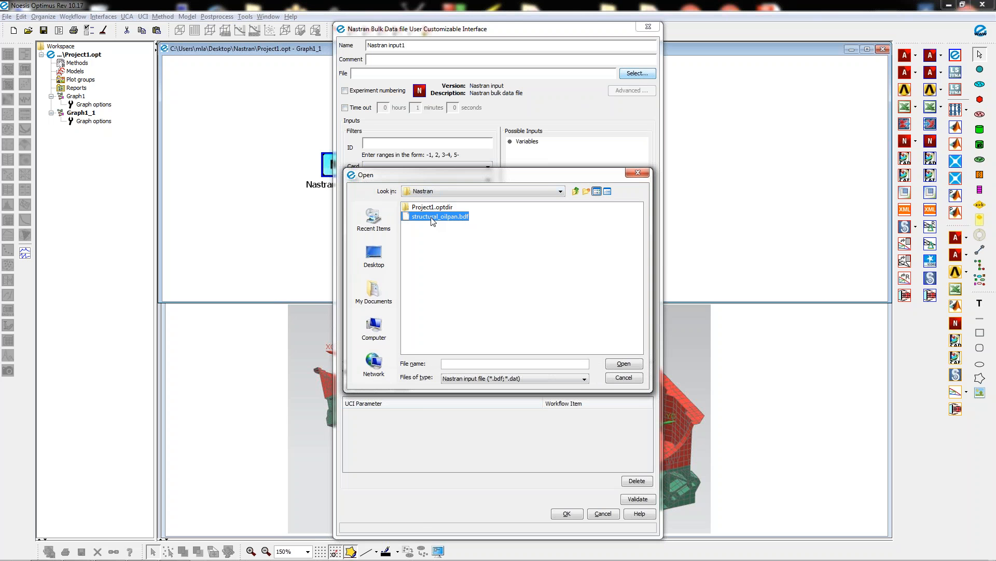
pyautogui.doubleClick(433, 217)
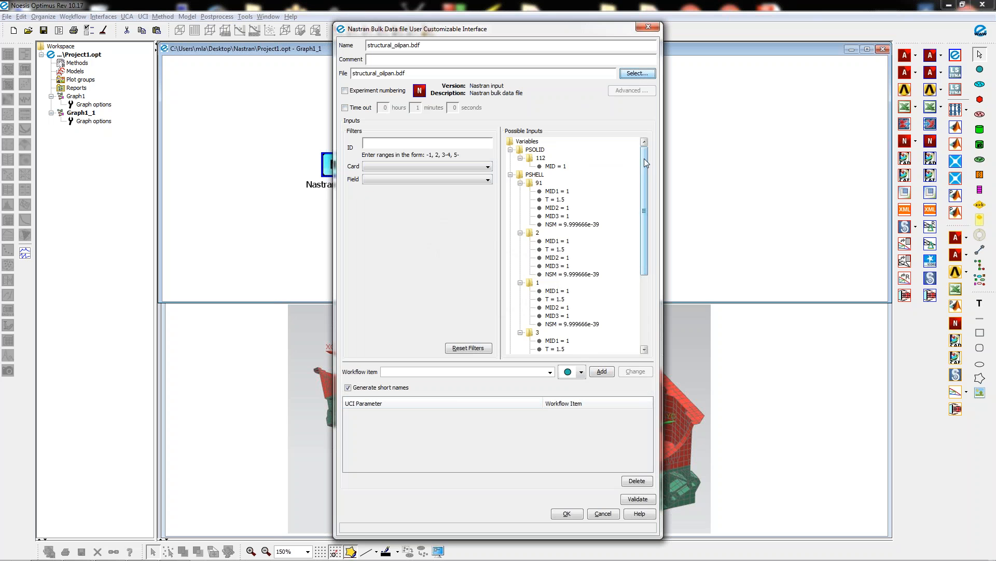
# Filter the possible inputs of the bulk data file to the PSHELL card and the T field
pyautogui.moveTo(643, 158)
pyautogui.mouseDown()
pyautogui.moveTo(646, 217)
pyautogui.moveTo(644, 157)
pyautogui.mouseUp()
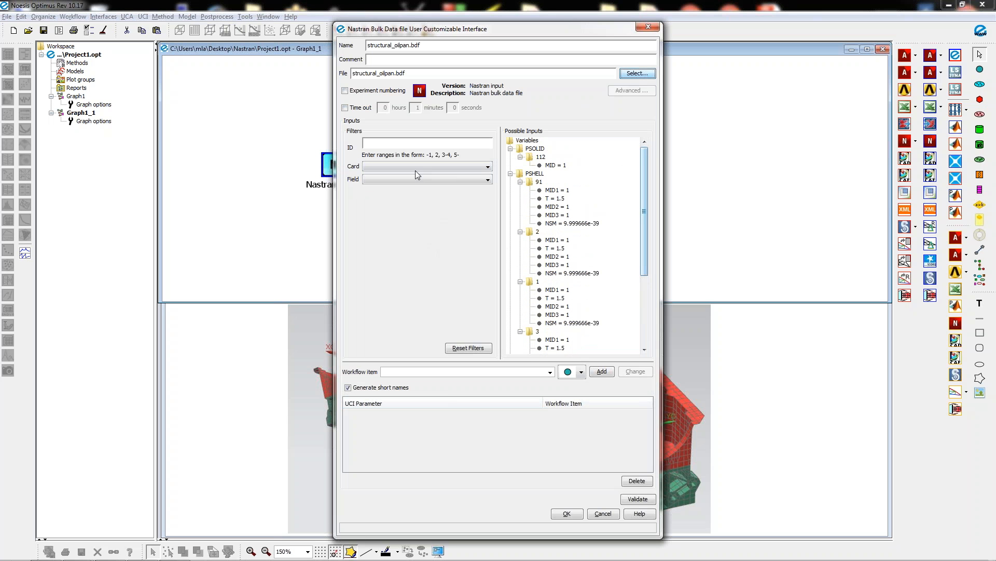
pyautogui.click(394, 166)
pyautogui.click(377, 192)
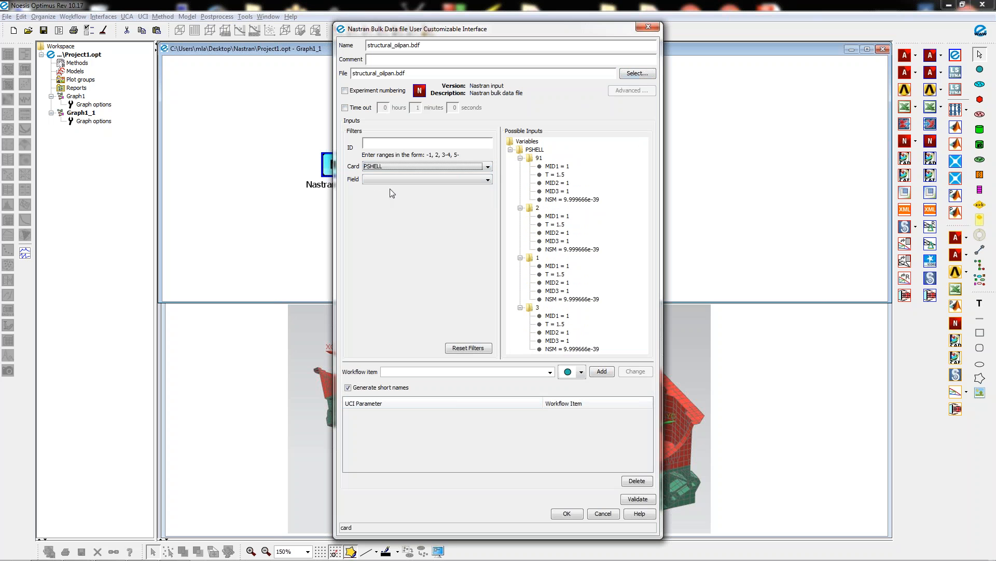
pyautogui.click(397, 180)
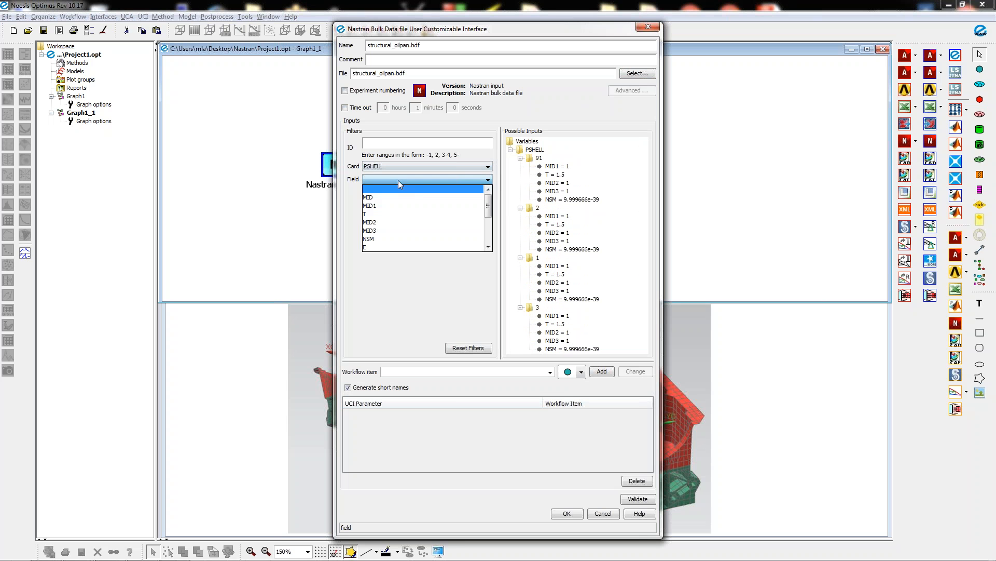
pyautogui.click(371, 213)
# Add all four PSHELL thickness parameters as workflow inputs, naming the one for property 91 T_91
pyautogui.click(561, 167)
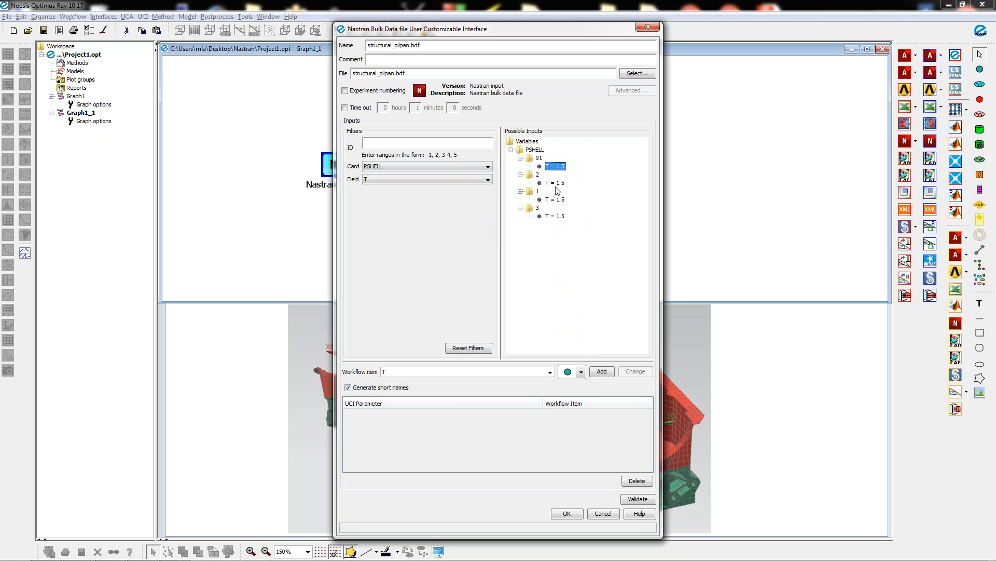
pyautogui.keyDown('shift'); pyautogui.click(558, 216); pyautogui.keyUp('shift')
pyautogui.click(602, 372)
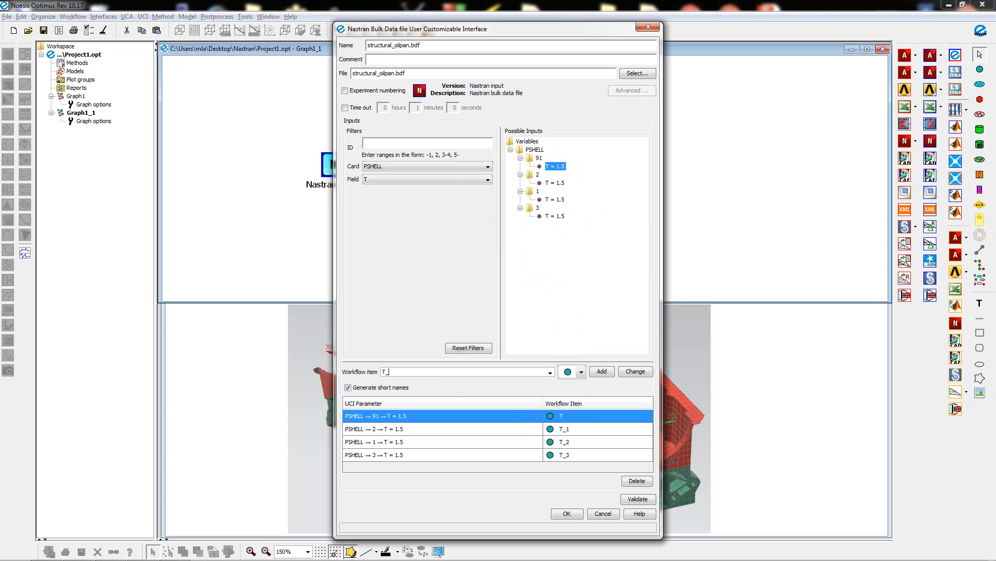
pyautogui.click(636, 371)
pyautogui.click(567, 514)
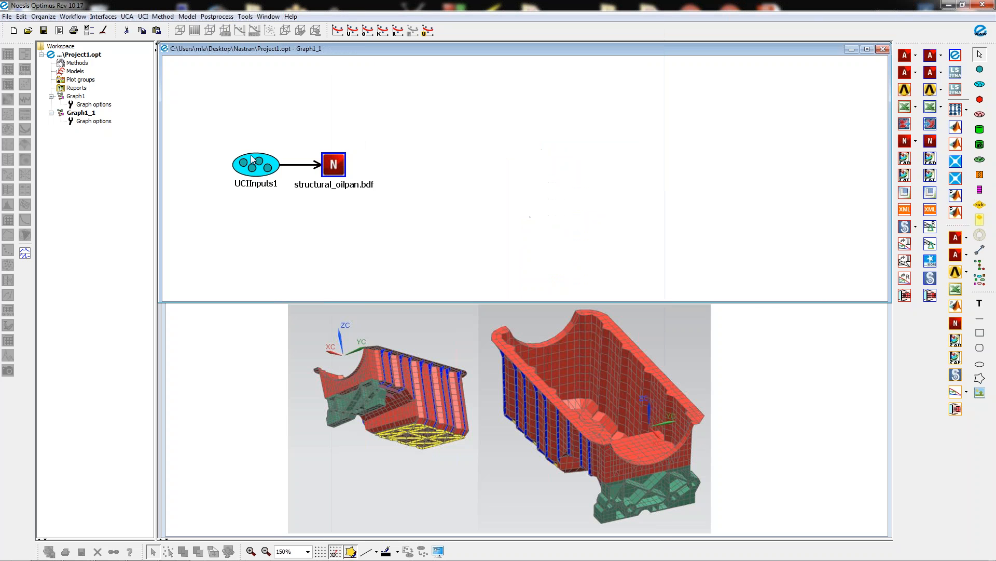
# Set the low bound of all four thickness variables in the input array to 0.5
pyautogui.doubleClick(254, 166)
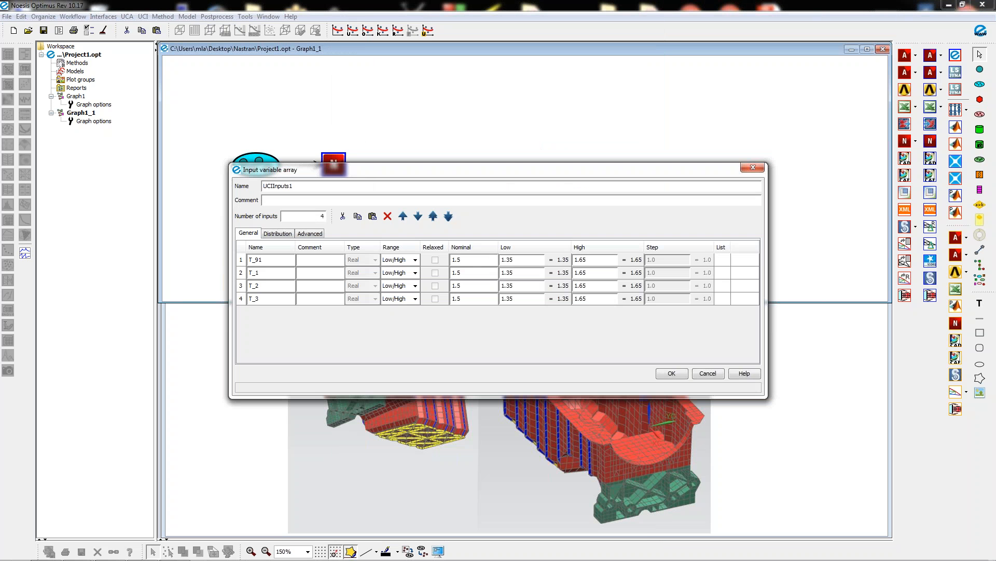
pyautogui.moveTo(288, 174); pyautogui.dragTo(248, 94)
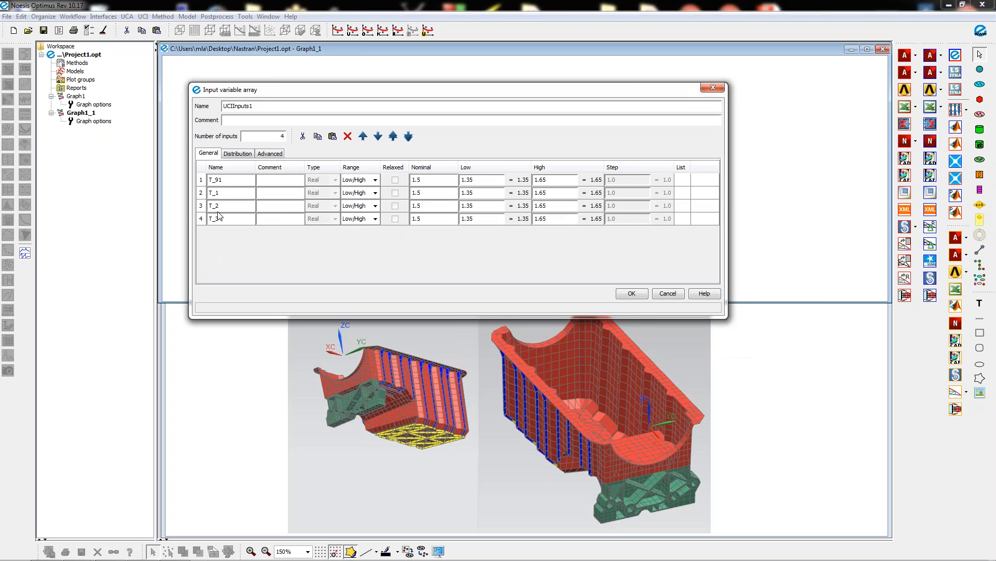
pyautogui.click(480, 181)
pyautogui.press('BackSpace')
pyautogui.rightClick(480, 181)
pyautogui.click(506, 203)
# Set the high bound of all four thickness variables to 2 and accept the input array
pyautogui.click(542, 179)
pyautogui.write('2')
pyautogui.rightClick(548, 181)
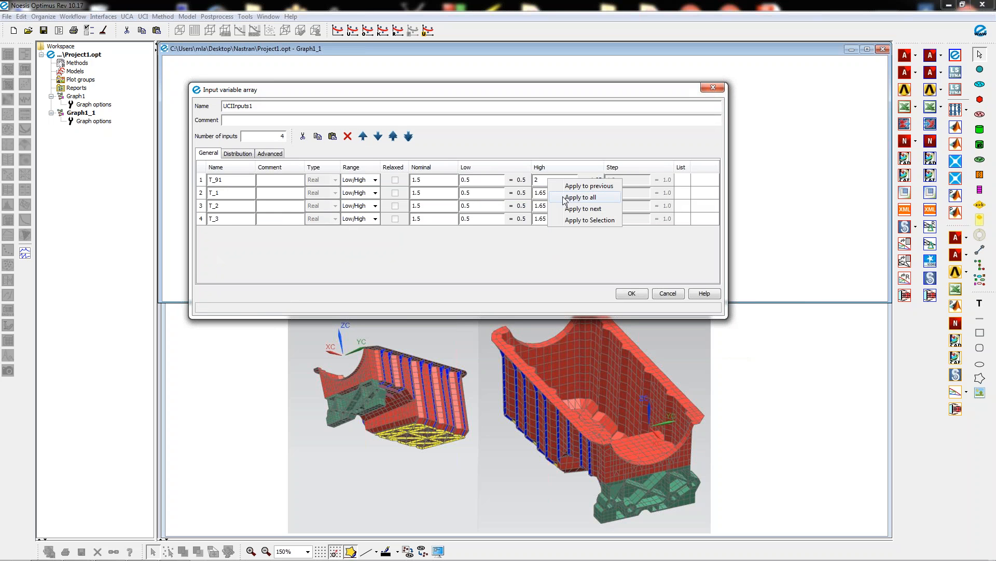
pyautogui.click(565, 198)
pyautogui.click(625, 295)
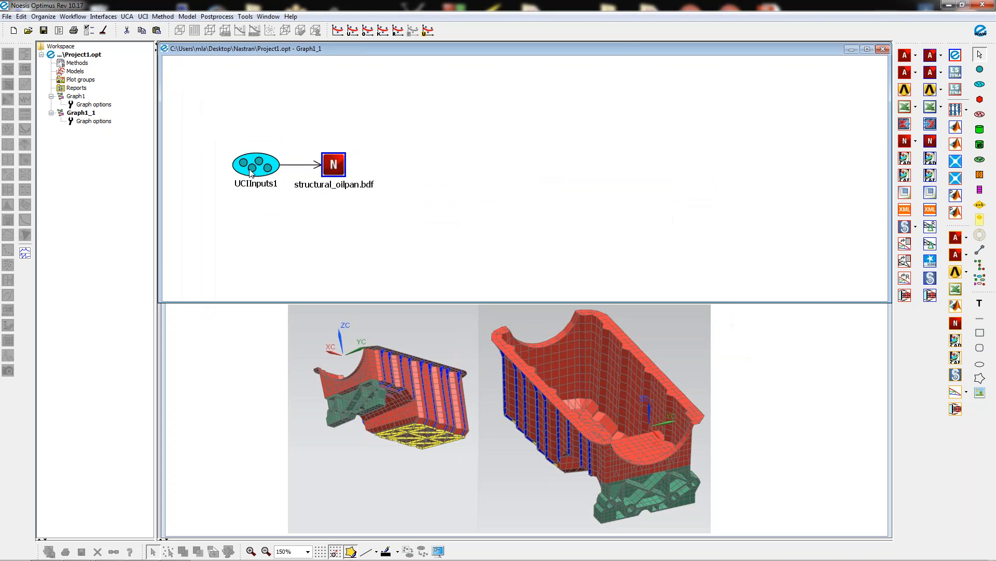
# Split the input array into separate variables, stack T_2 and T_3 below T_1, and move structural_oilpan.bdf closer to the inputs
pyautogui.rightClick(251, 171)
pyautogui.click(262, 186)
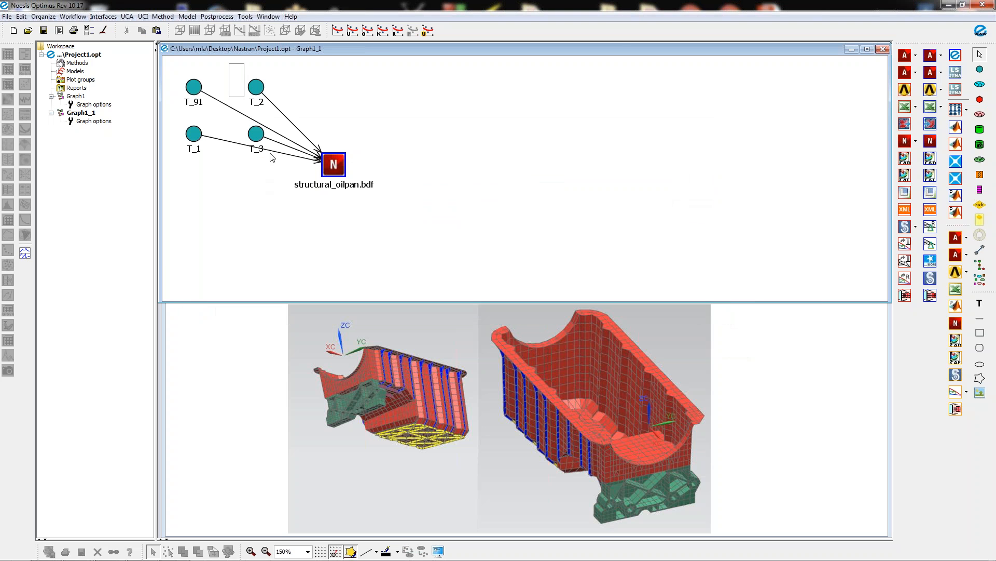
pyautogui.moveTo(270, 156); pyautogui.dragTo(286, 193)
pyautogui.moveTo(255, 136); pyautogui.dragTo(193, 240)
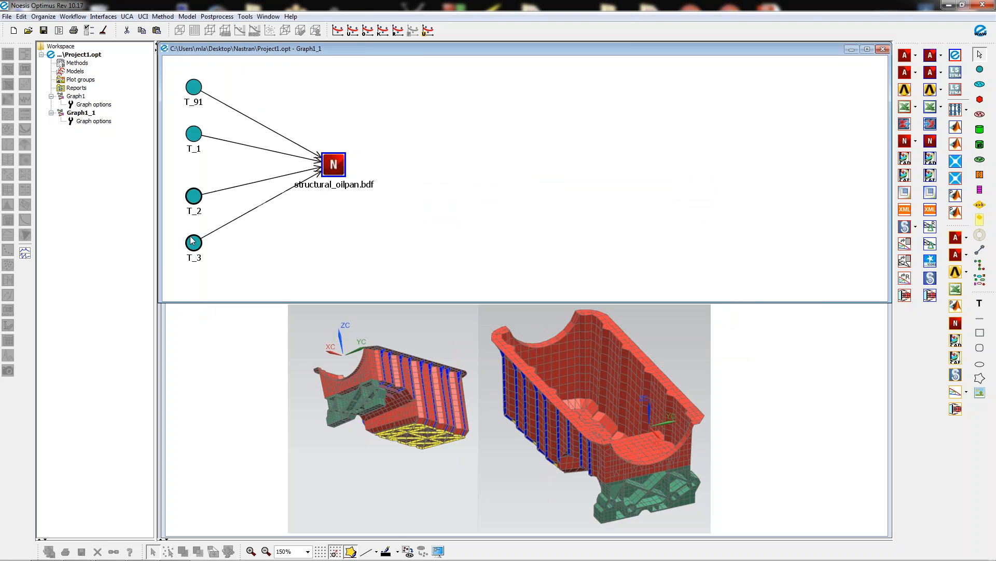
pyautogui.moveTo(337, 167); pyautogui.dragTo(289, 168)
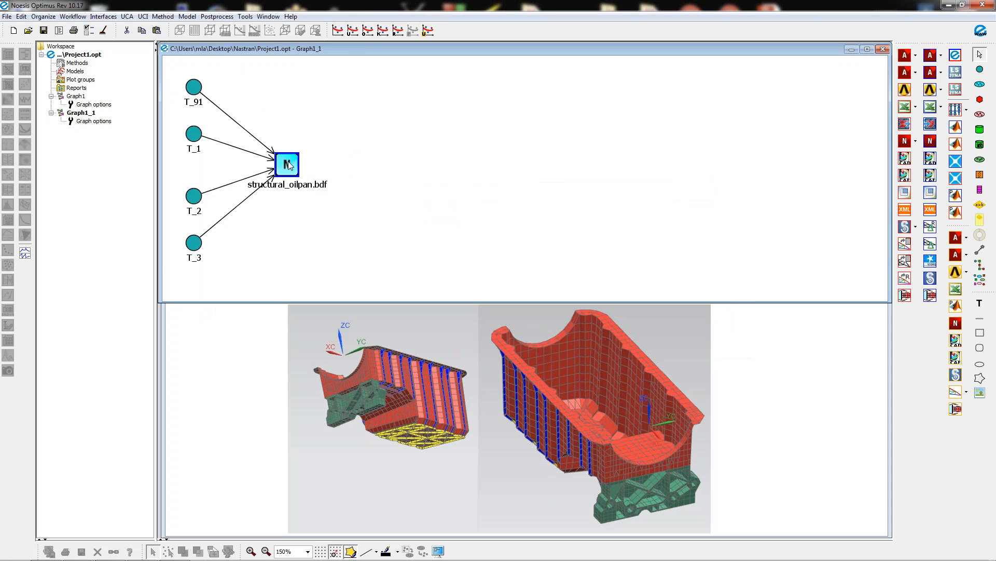
pyautogui.moveTo(288, 163); pyautogui.dragTo(300, 164)
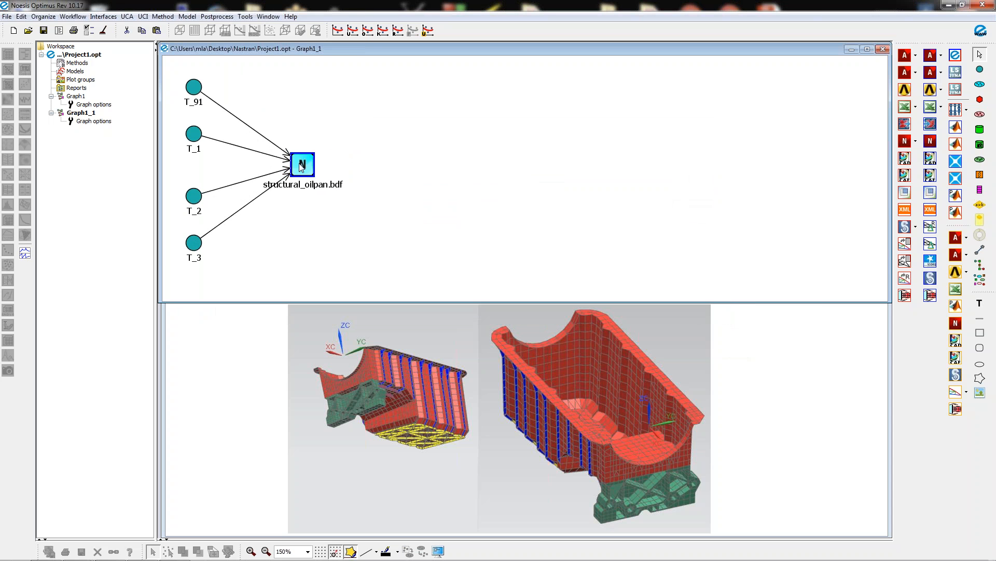
# Add a Nastran solver action beside structural_oilpan.bdf and connect the input file to it
pyautogui.click(955, 323)
pyautogui.click(426, 164)
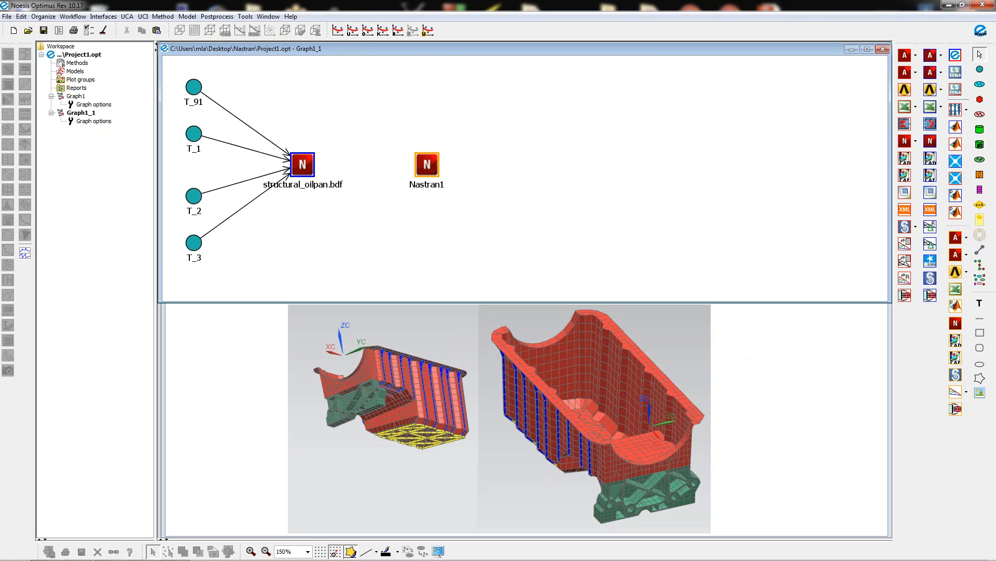
pyautogui.click(980, 250)
pyautogui.moveTo(304, 165); pyautogui.dragTo(427, 166)
# Add a Nastran f06 output element after the solver action and connect the solver to it
pyautogui.click(930, 141)
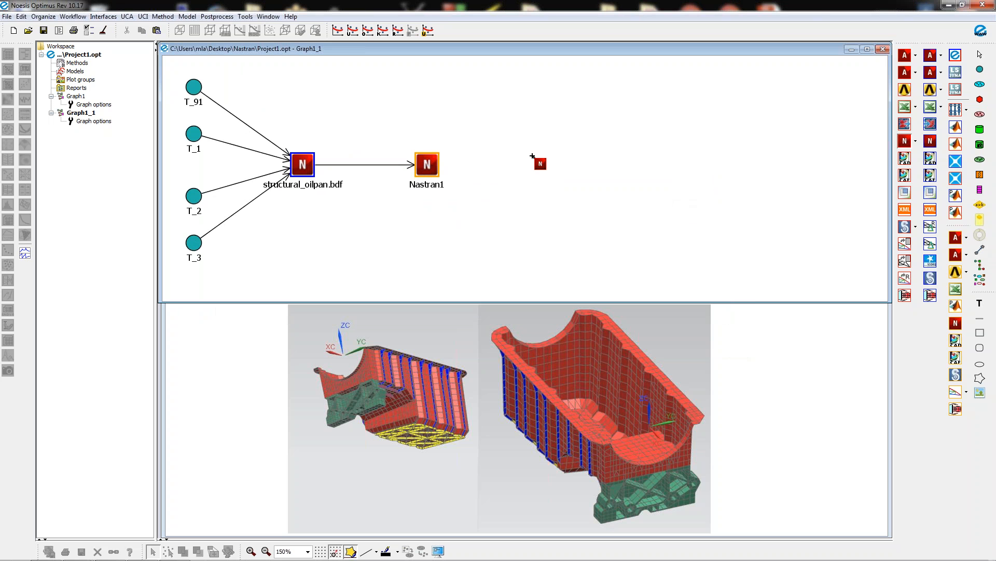
pyautogui.click(549, 165)
pyautogui.click(978, 251)
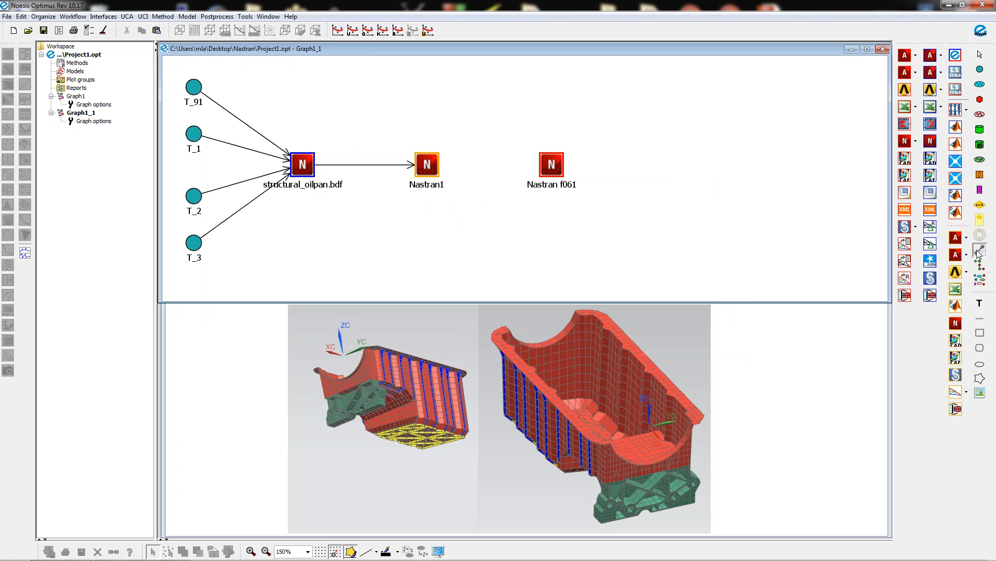
pyautogui.moveTo(427, 165); pyautogui.dragTo(550, 166)
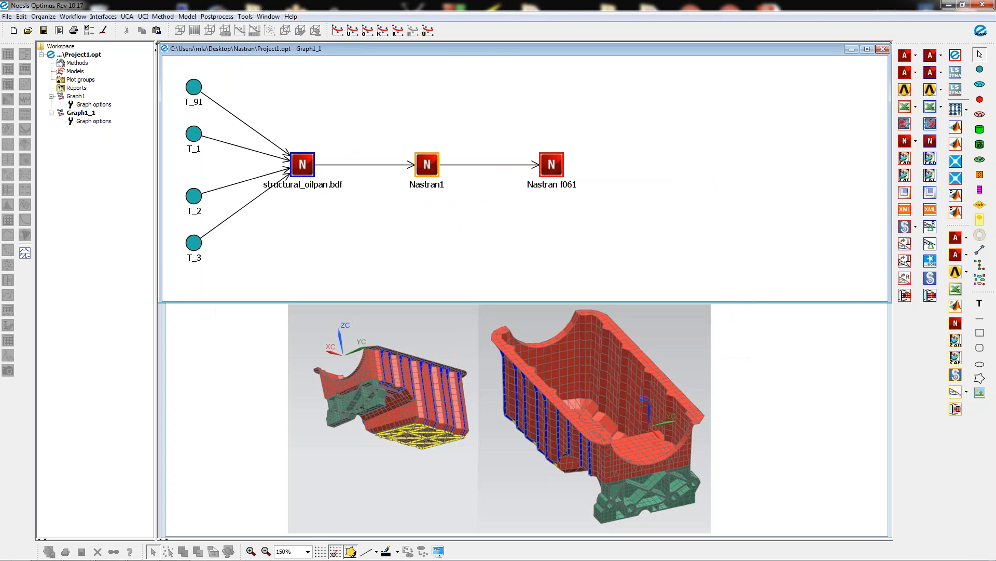
# Load structural_oilpan.f06 as the result file of the Nastran f06 output element
pyautogui.doubleClick(557, 165)
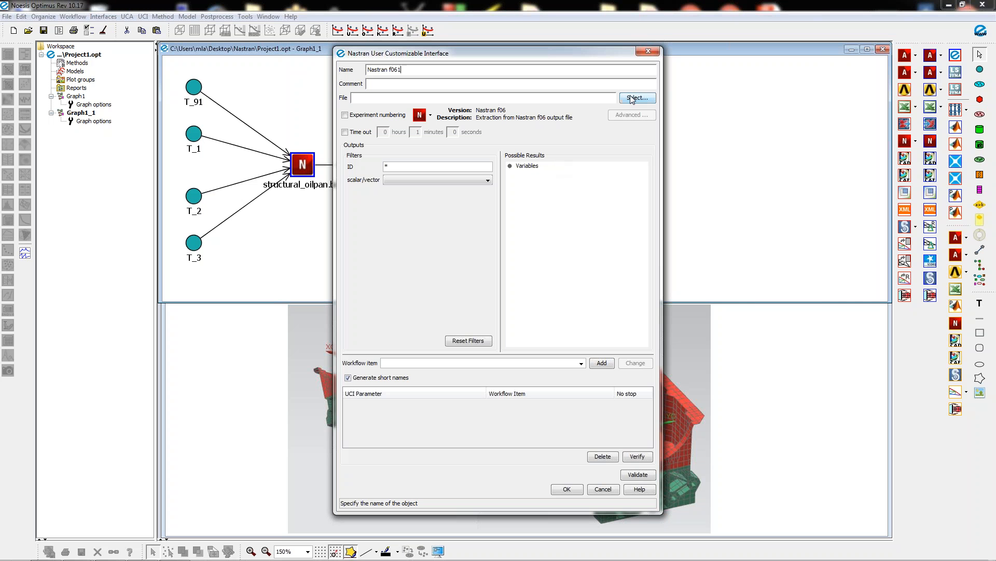
pyautogui.click(632, 98)
pyautogui.click(411, 217)
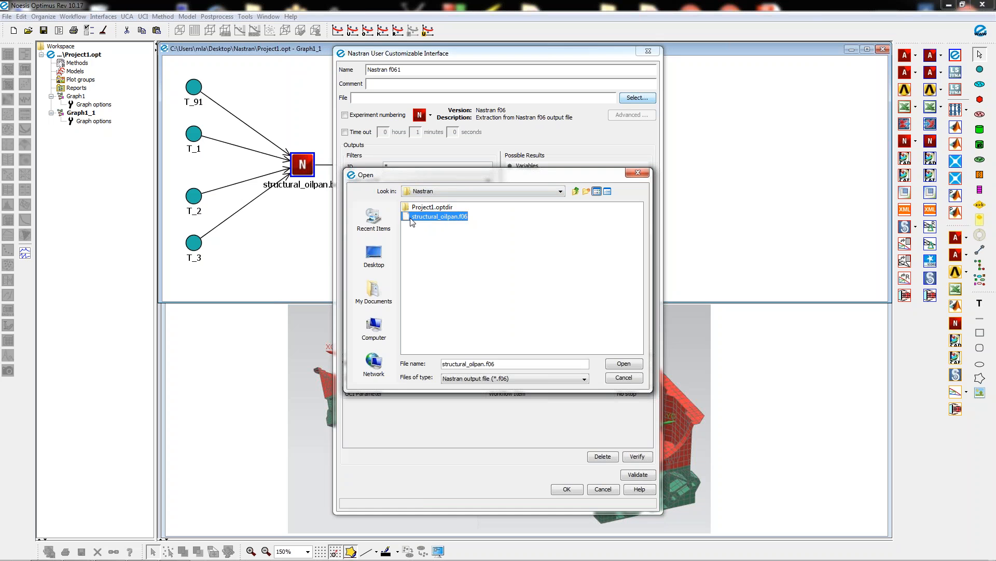
pyautogui.doubleClick(413, 220)
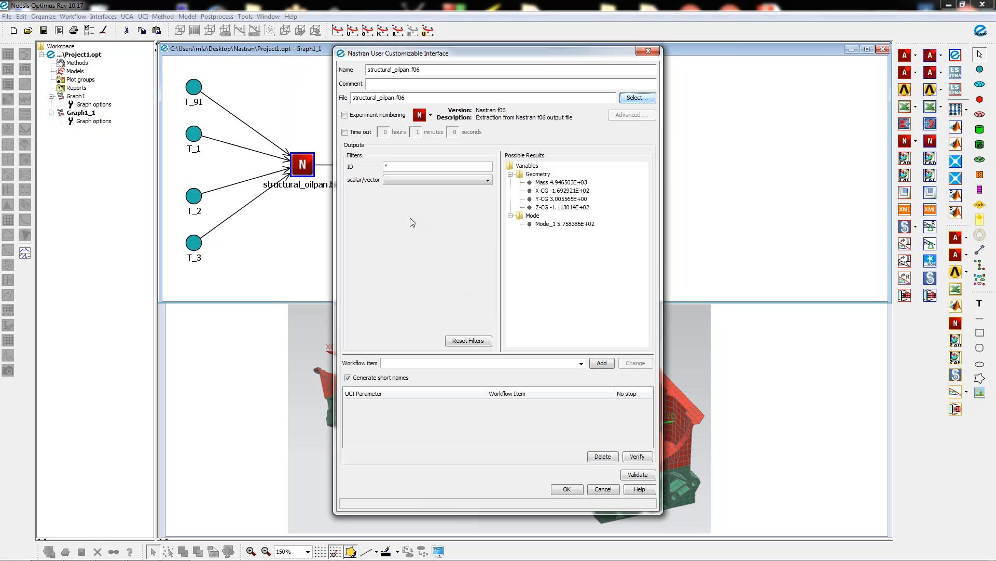
pyautogui.click(541, 183)
pyautogui.keyDown('ctrl'); pyautogui.click(553, 225); pyautogui.keyUp('ctrl')
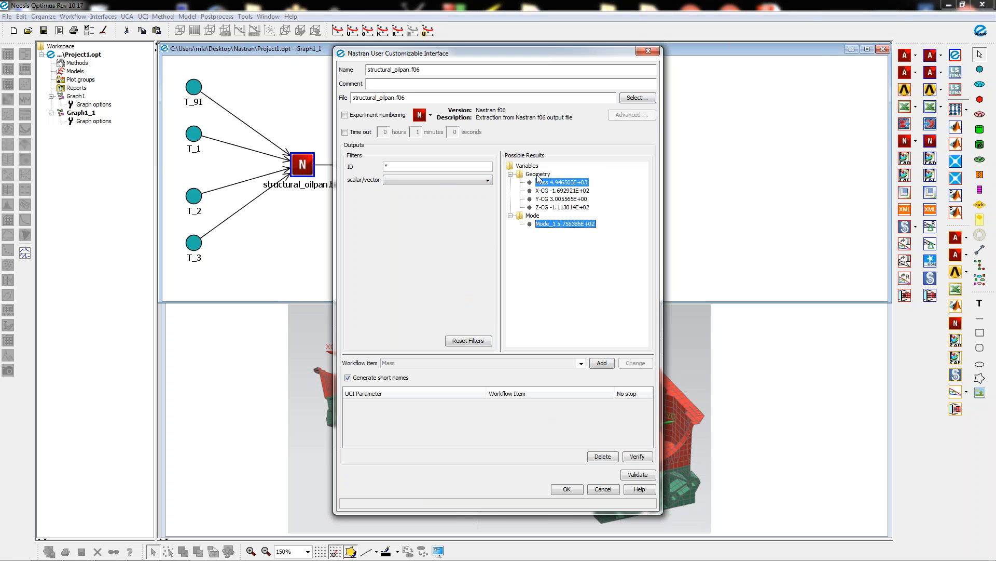
pyautogui.click(565, 491)
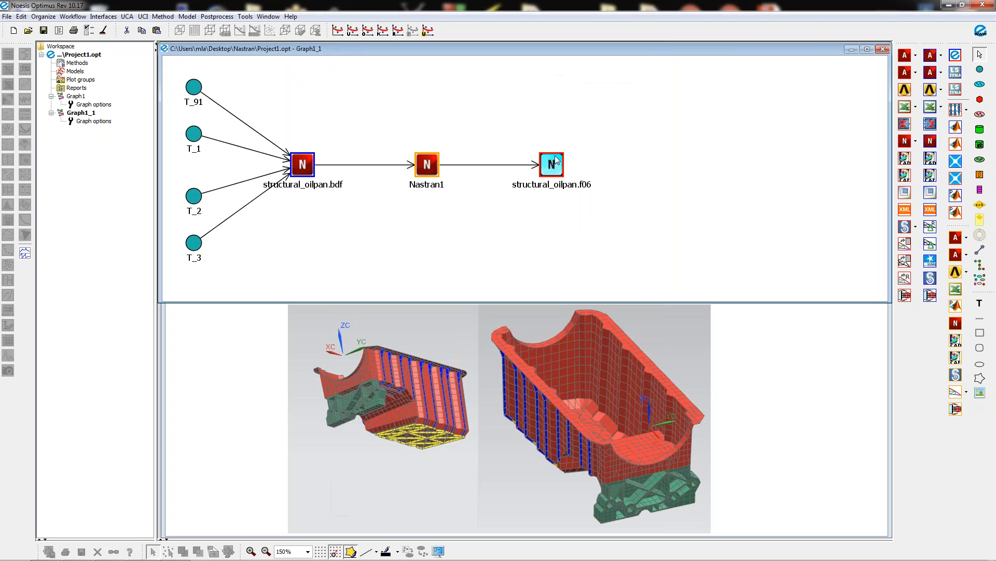
# Add Mass and Mode_1 from structural_oilpan.f06 as workflow outputs
pyautogui.click(563, 182)
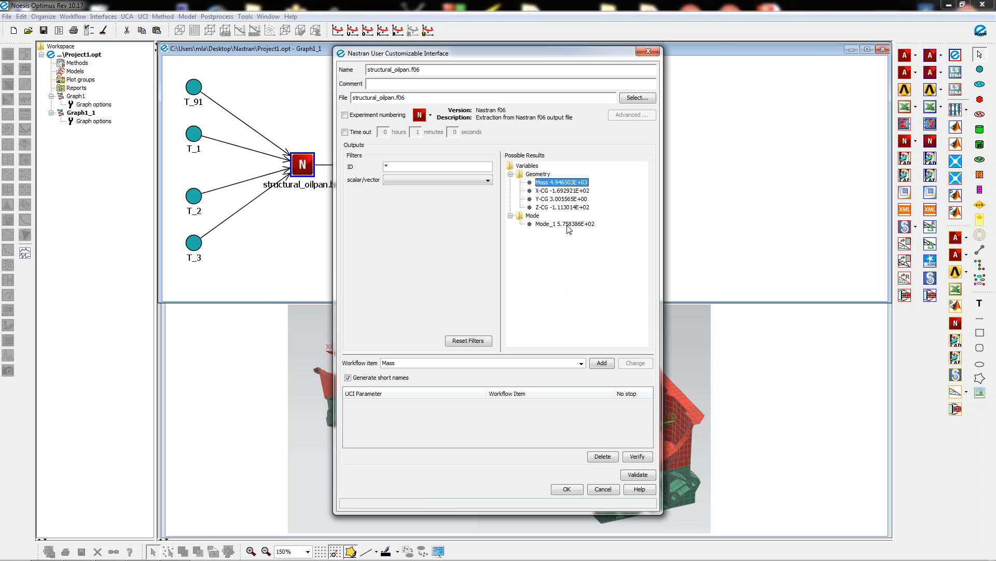
pyautogui.keyDown('ctrl'); pyautogui.click(568, 225); pyautogui.keyUp('ctrl')
pyautogui.click(601, 364)
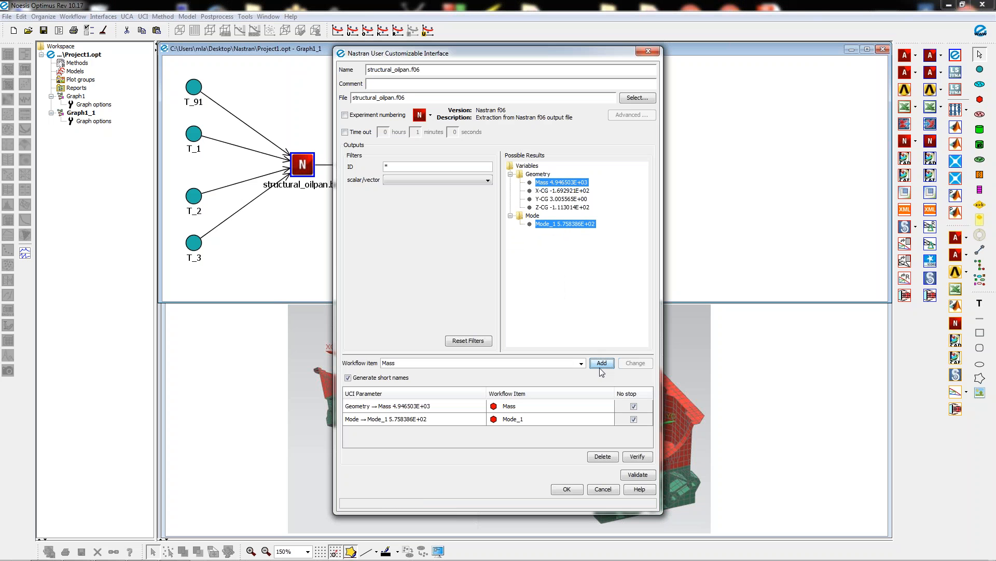
pyautogui.click(568, 491)
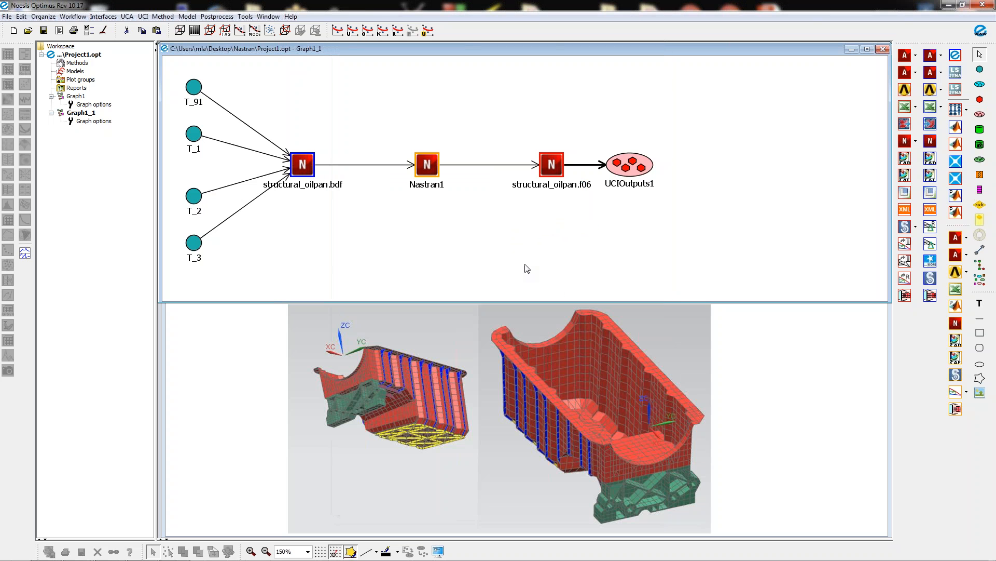
# Split the output array into separate Mass and Mode_1 outputs and place both beyond structural_oilpan.f06
pyautogui.rightClick(626, 162)
pyautogui.click(652, 180)
pyautogui.moveTo(439, 65); pyautogui.dragTo(511, 159)
pyautogui.moveTo(467, 134); pyautogui.dragTo(648, 196)
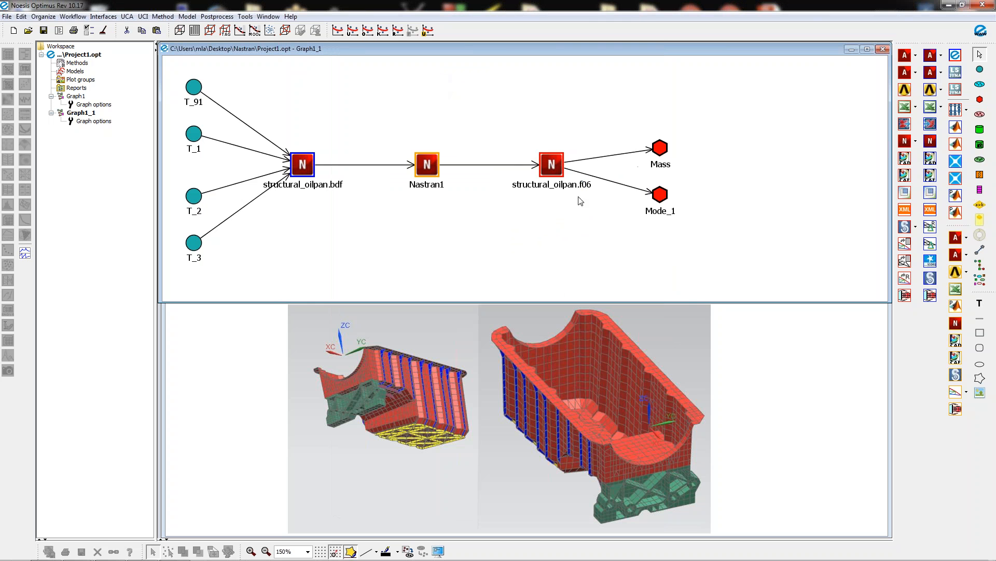
# Set the Nastran solver action's input file to $structural_oilpan.bdf$ and its output file to $structural_oilpan.f06$
pyautogui.doubleClick(428, 166)
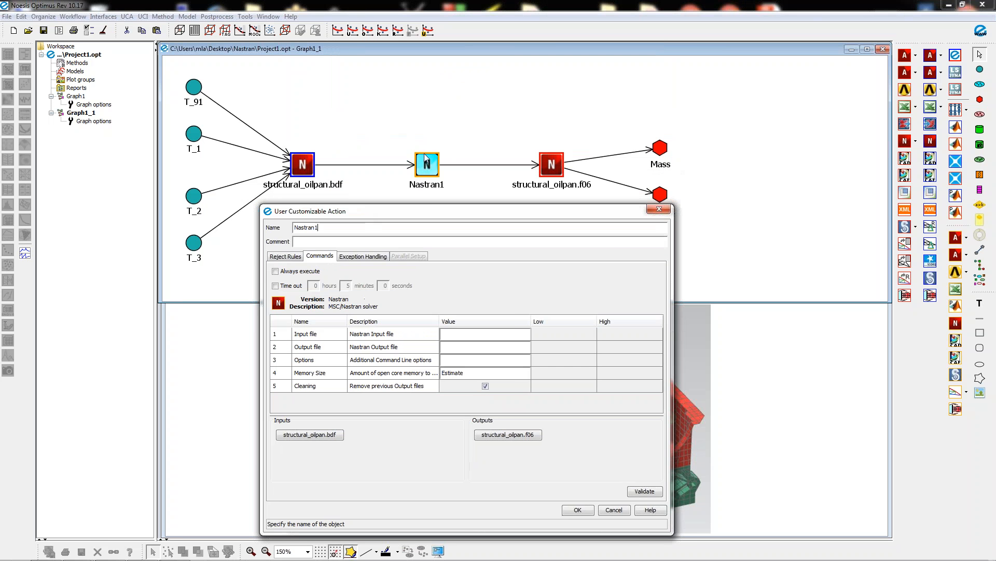
pyautogui.click(458, 334)
pyautogui.click(311, 437)
pyautogui.click(470, 349)
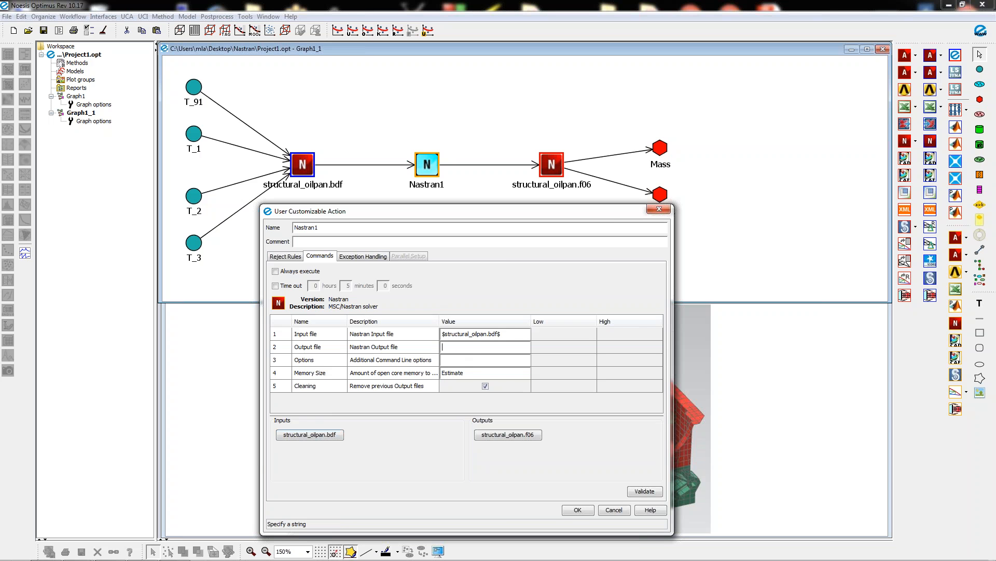
pyautogui.click(501, 435)
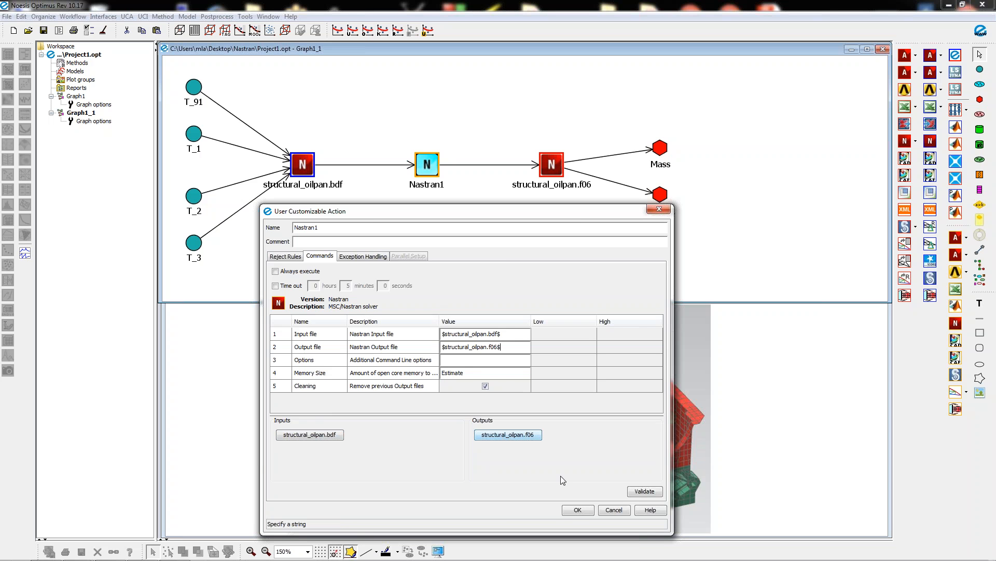
pyautogui.click(579, 510)
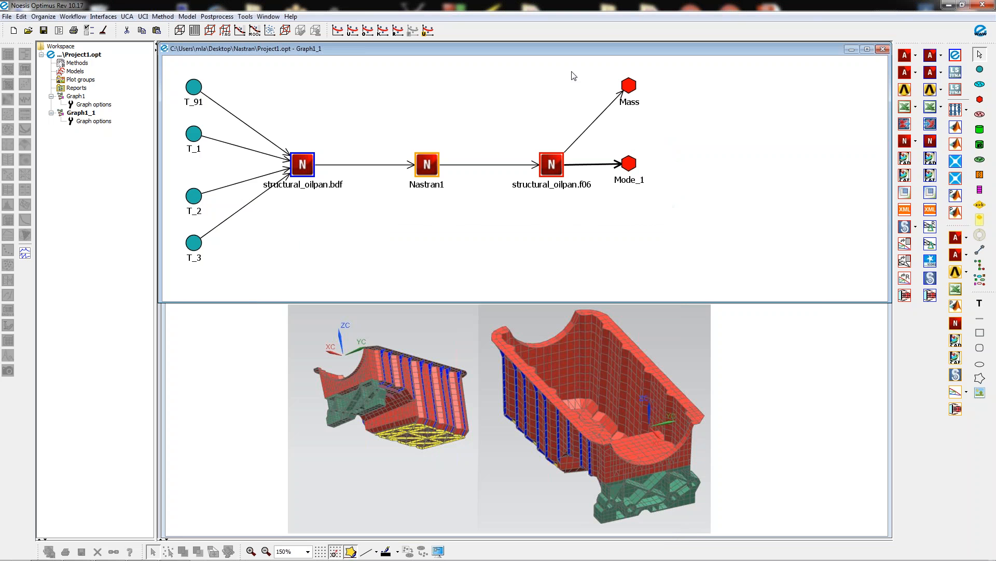
# Move the Mass and Mode_1 outputs together so they sit evenly above and below the level of structural_oilpan.f06
pyautogui.moveTo(590, 66); pyautogui.dragTo(714, 230)
pyautogui.moveTo(628, 172); pyautogui.dragTo(659, 203)
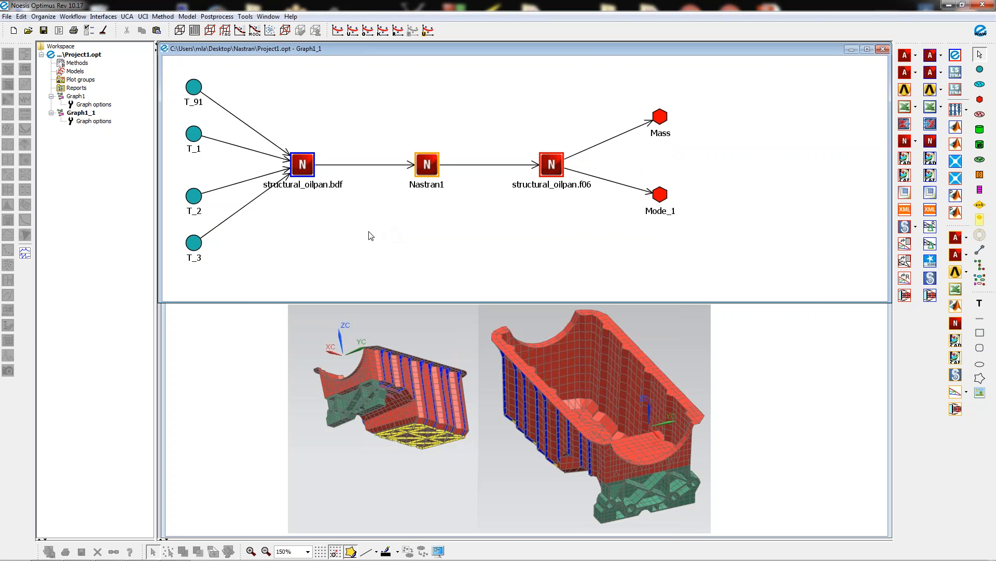
# Create a DOE method for Graph1_1 of type Latin-Hypercube with 10 experiments
pyautogui.click(239, 31)
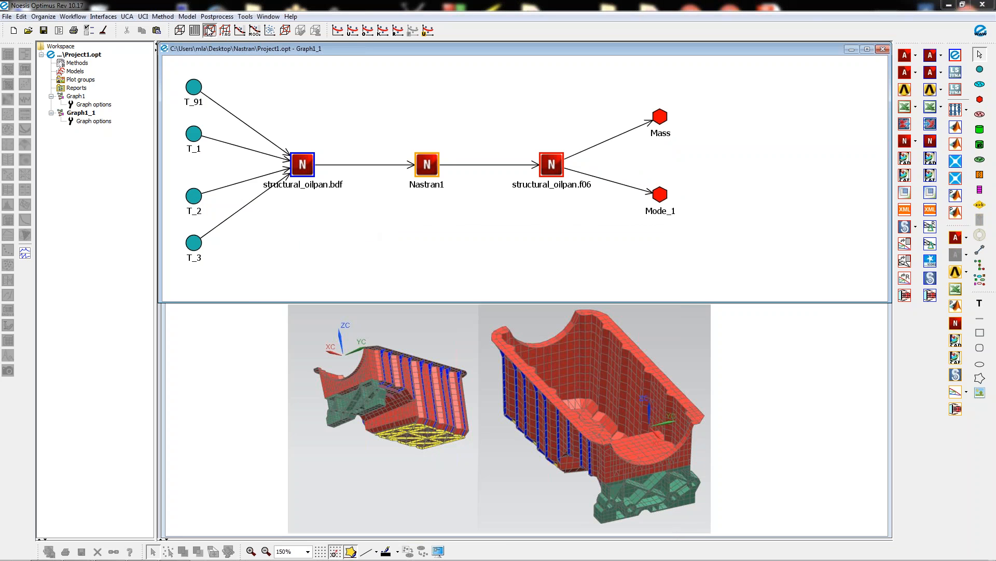
pyautogui.click(423, 224)
pyautogui.scroll(-1, 418, 257)
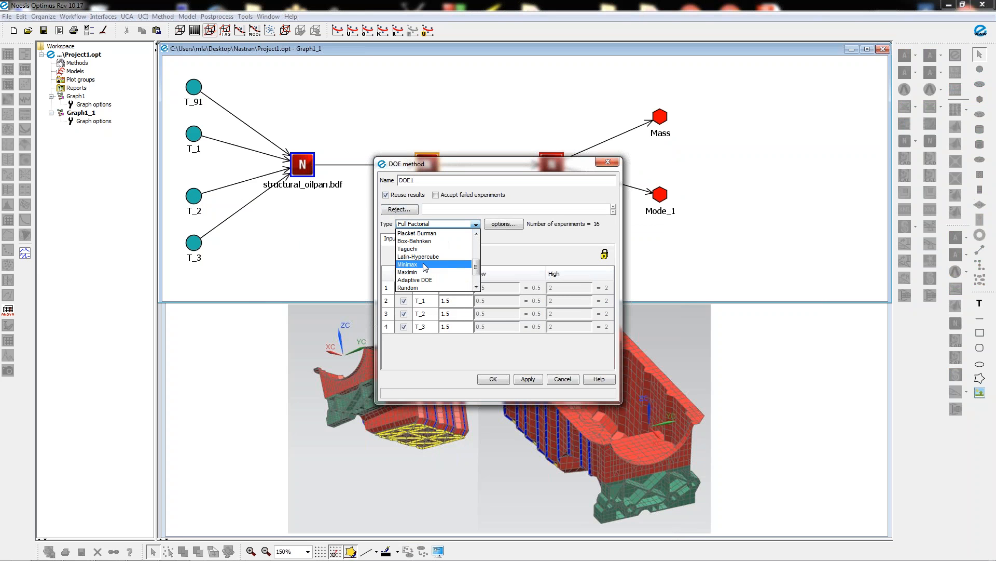
pyautogui.click(417, 257)
pyautogui.click(501, 224)
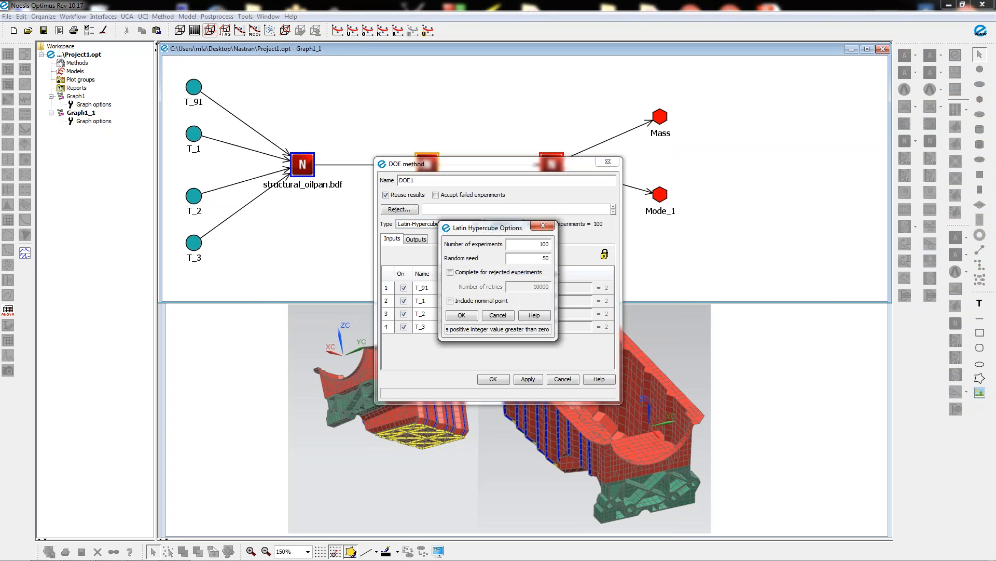
pyautogui.press('BackSpace')
pyautogui.click(459, 316)
# Apply the DOE1 method, run its experiments and enlarge the run log area
pyautogui.click(532, 381)
pyautogui.click(458, 316)
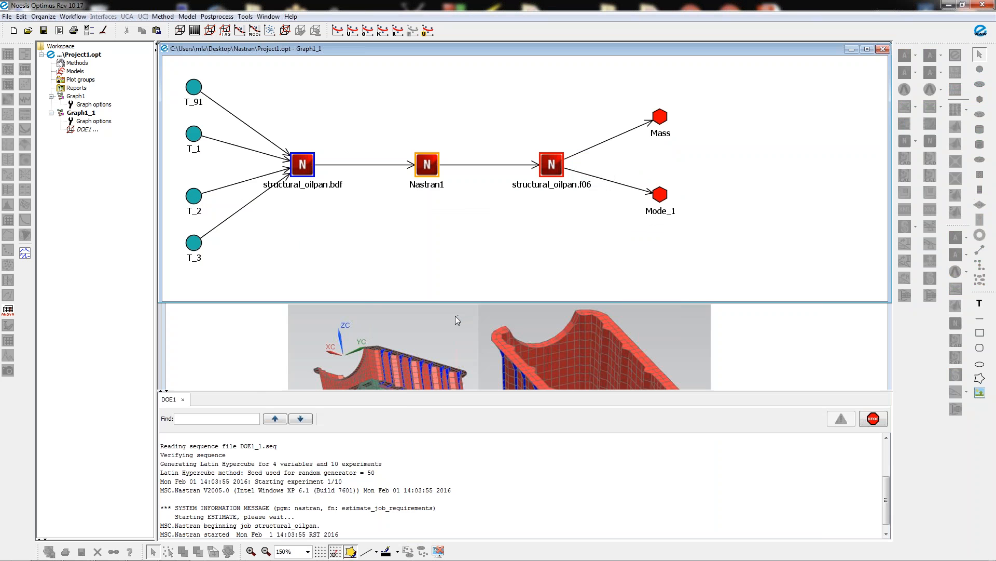
pyautogui.moveTo(403, 391); pyautogui.dragTo(406, 301)
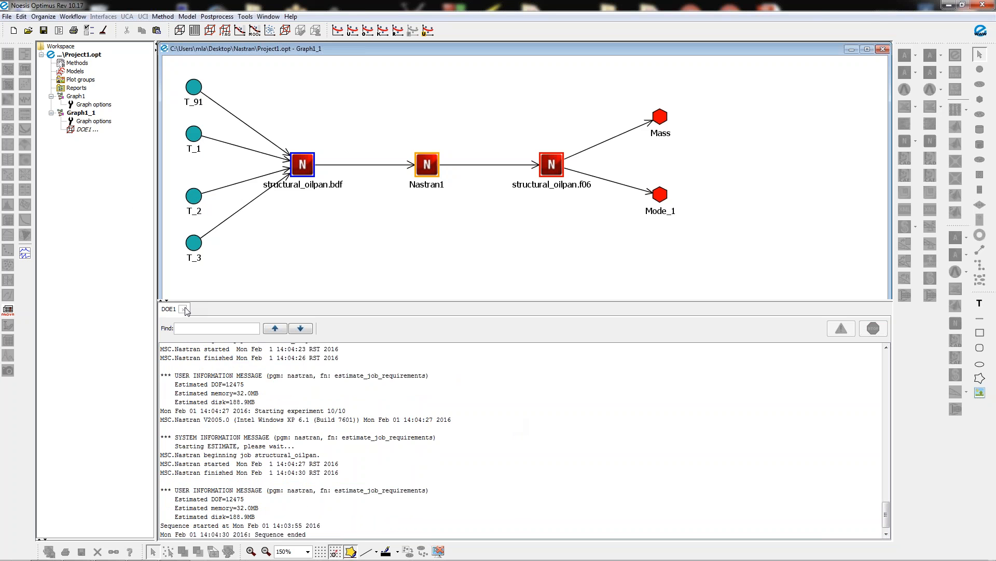
# Load the DOE1 results and display them in a summary table
pyautogui.rightClick(85, 130)
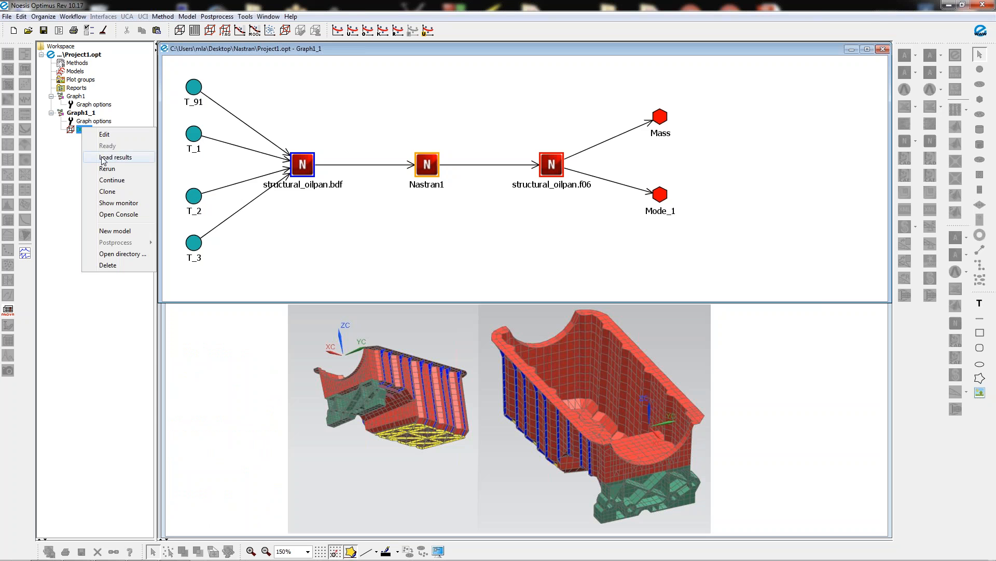
pyautogui.click(82, 132)
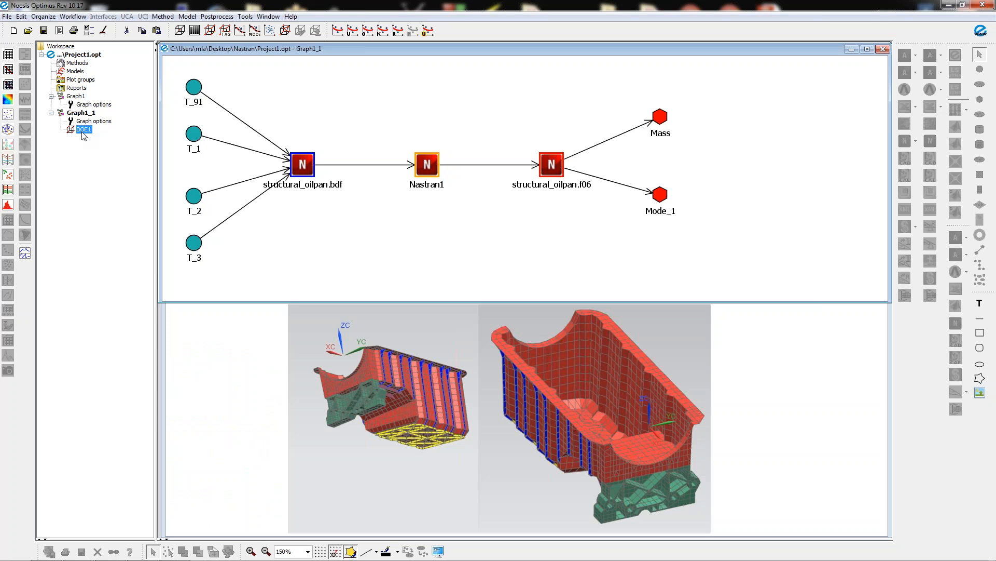
pyautogui.click(8, 54)
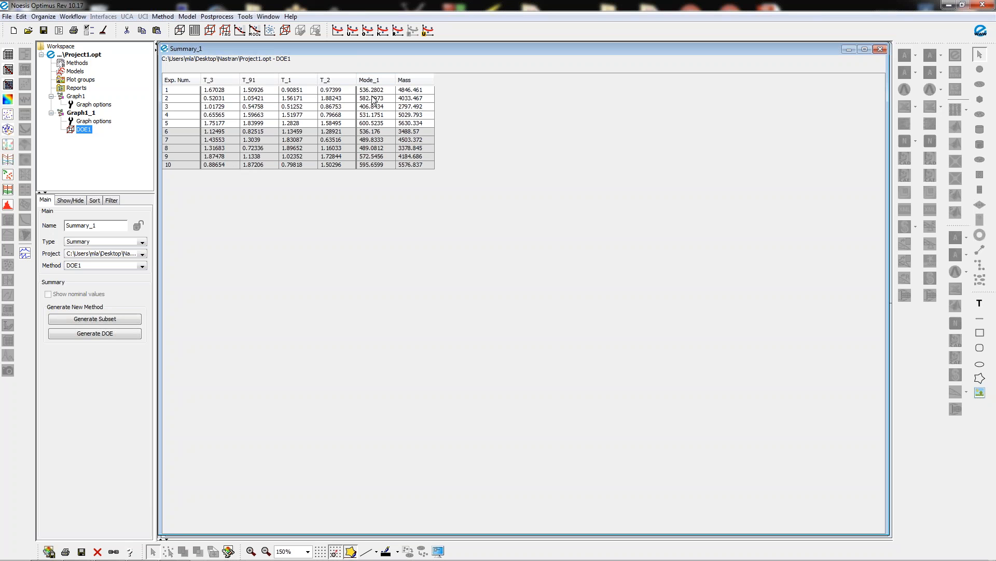
# Sort the summary table by Mode_1 in ascending order
pyautogui.click(94, 201)
pyautogui.click(78, 225)
pyautogui.scroll(-1, 66, 254)
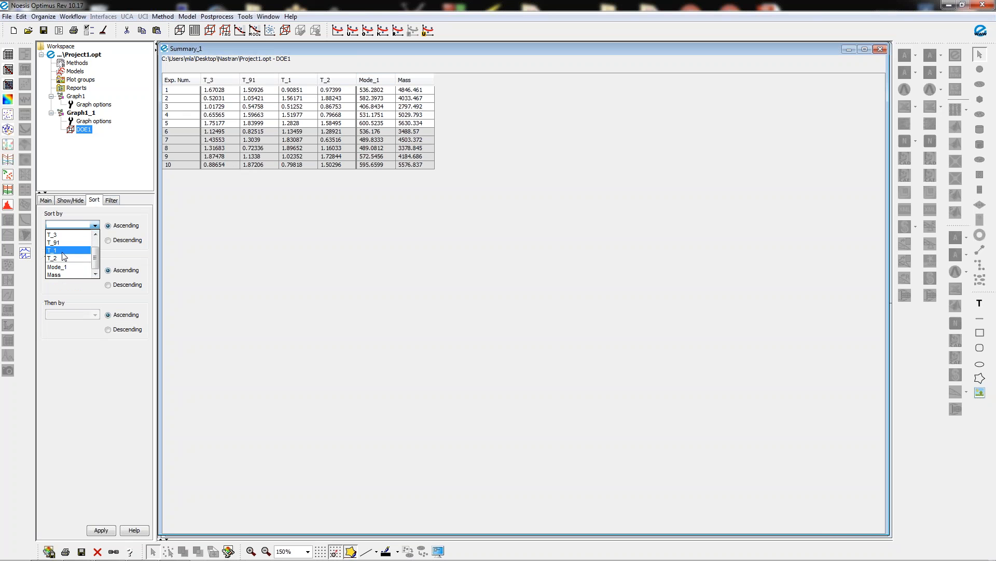
pyautogui.click(65, 266)
pyautogui.click(100, 531)
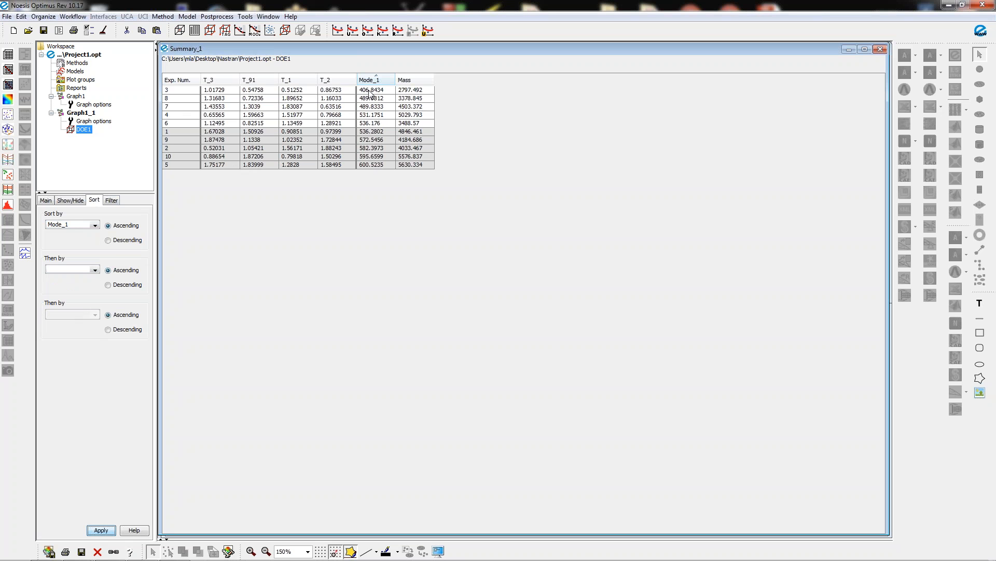
# Sort the experiments in the summary table by Mass in ascending order instead of Mode_1
pyautogui.click(65, 224)
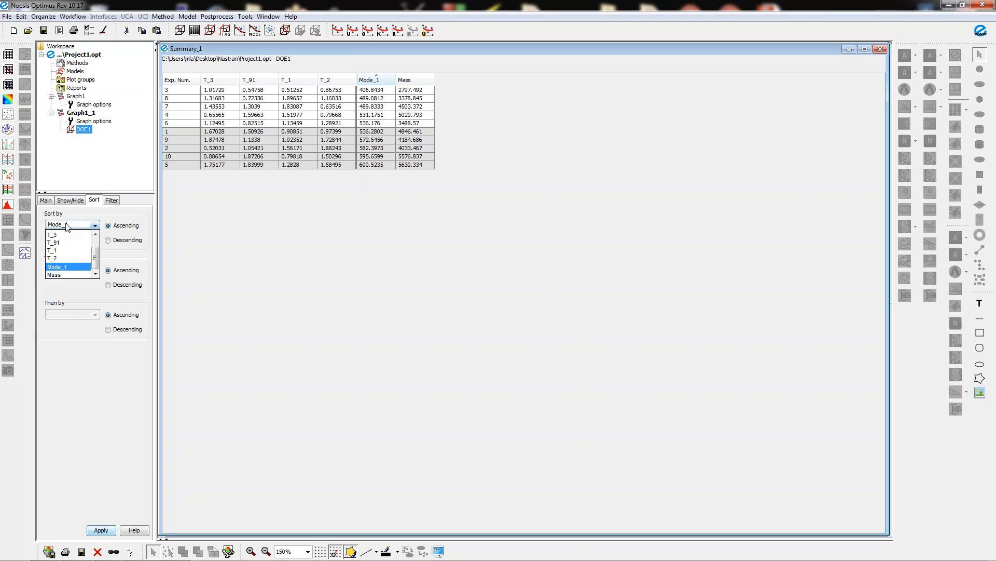
pyautogui.click(61, 274)
pyautogui.click(101, 530)
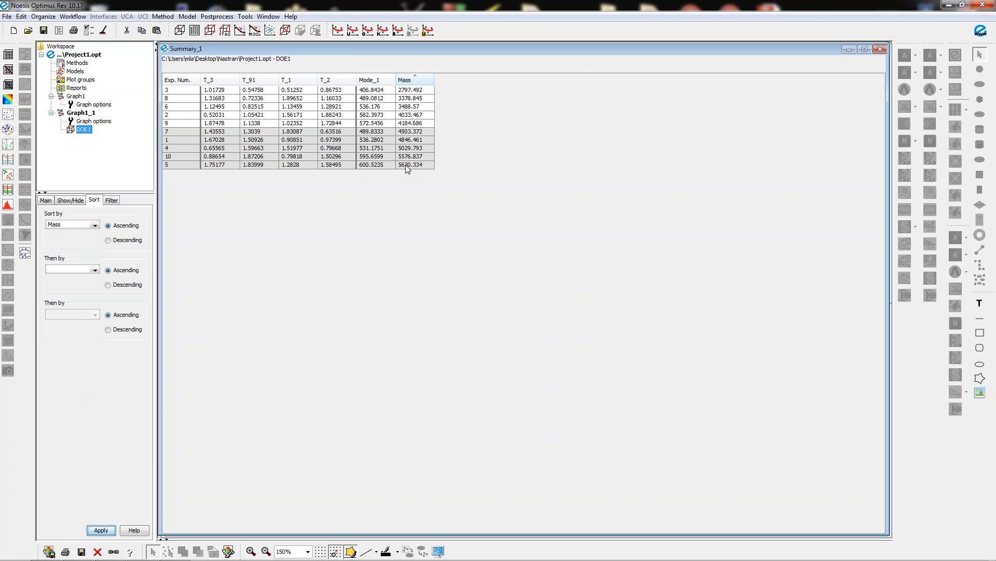
# Show the DOE1 results as a Correlation Scatter plot to examine how the thickness inputs relate to Mode_1 and Mass
pyautogui.click(45, 201)
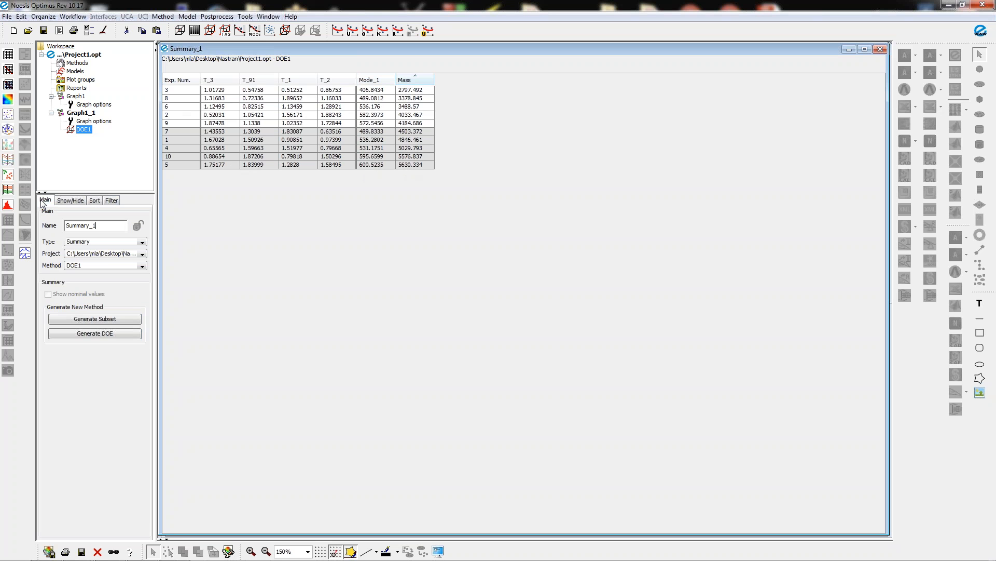
pyautogui.click(88, 243)
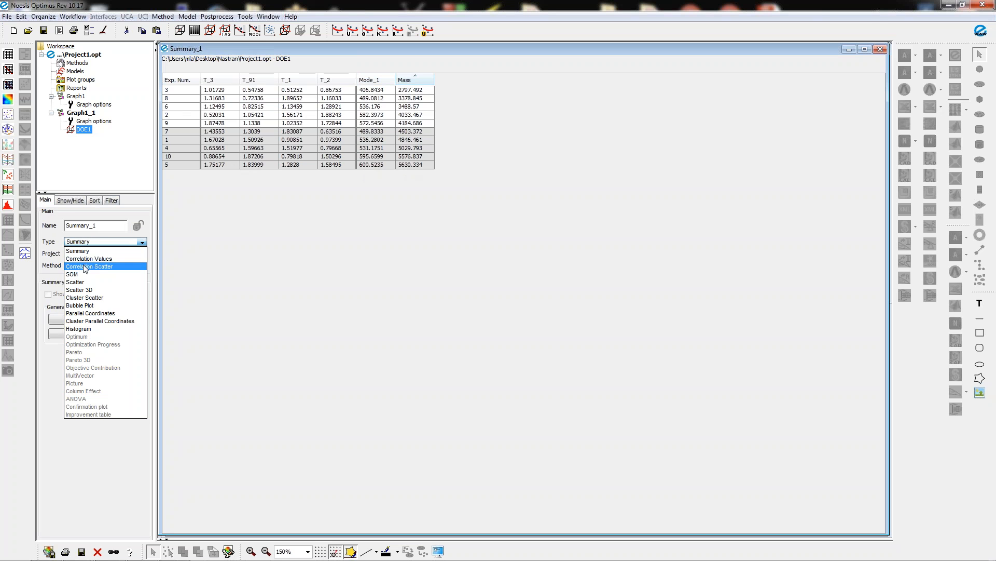
pyautogui.click(85, 268)
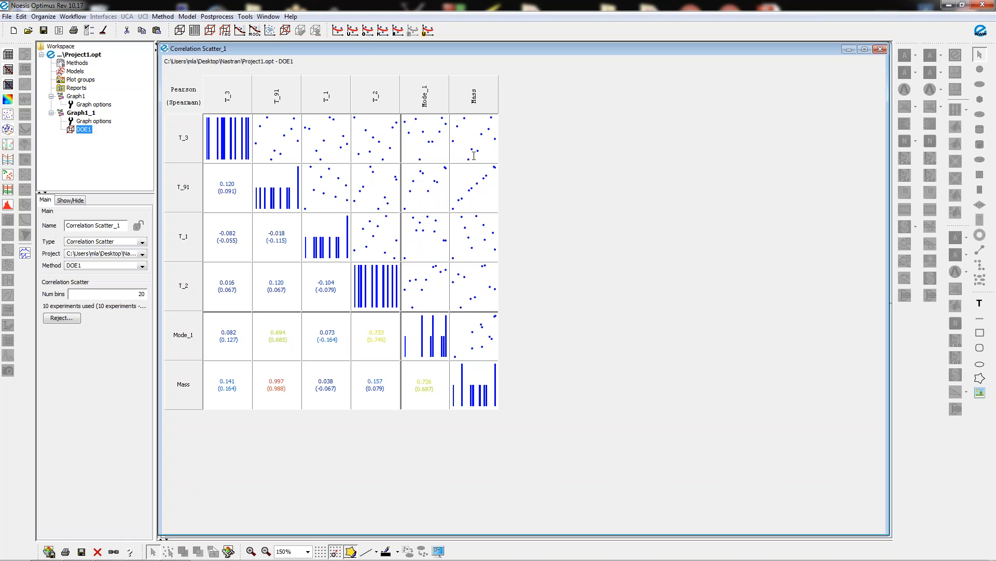
# Switch the DOE1 plot to a Scatter plot with T_91 on the X-axis and Mass on the Y-axis
pyautogui.click(89, 243)
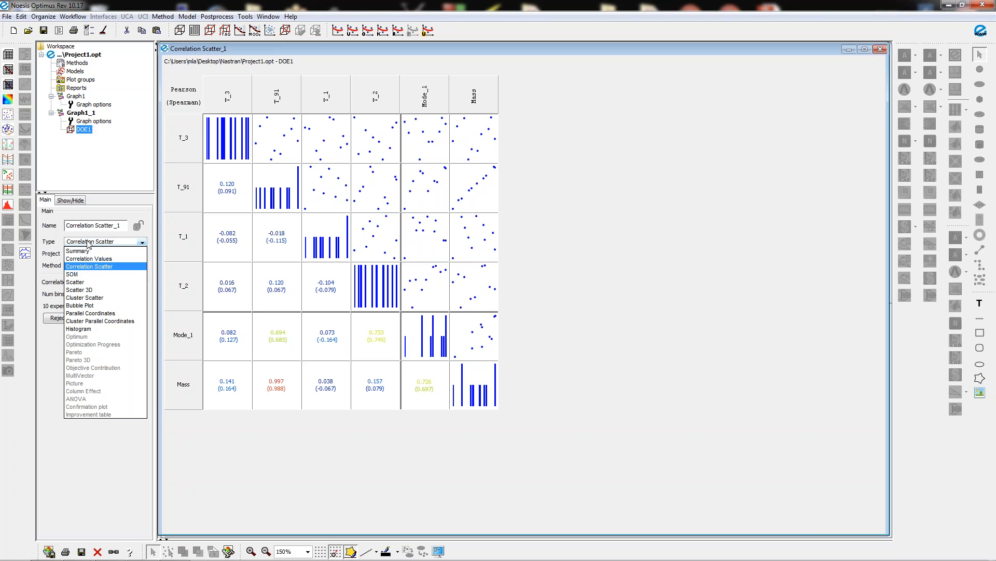
pyautogui.click(84, 283)
pyautogui.click(78, 293)
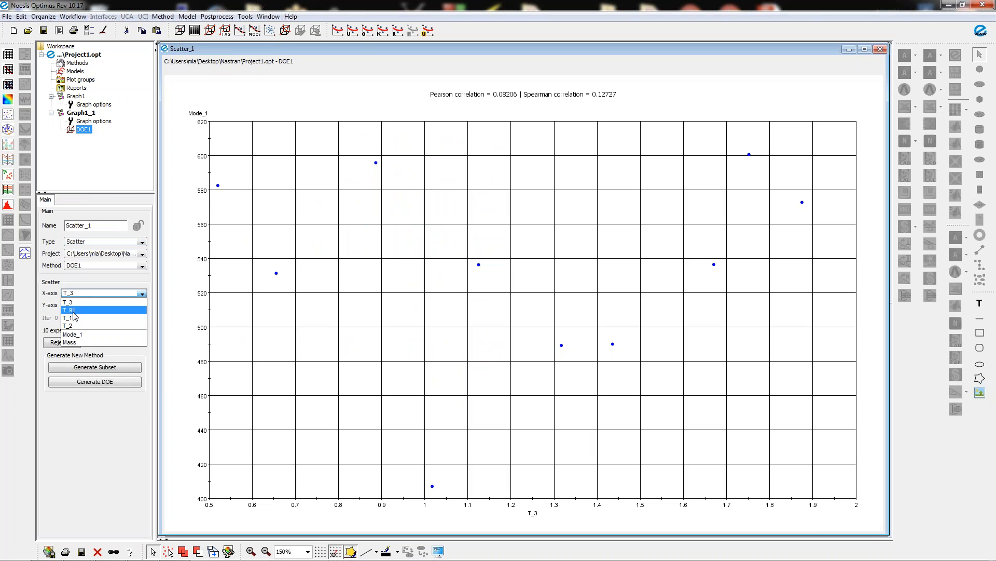
pyautogui.click(67, 310)
pyautogui.click(73, 305)
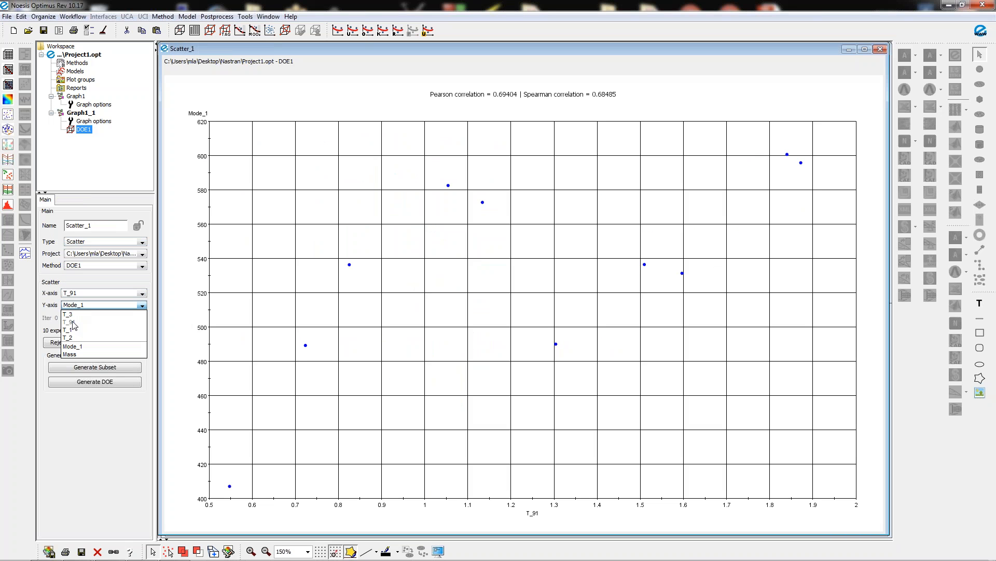
pyautogui.click(73, 356)
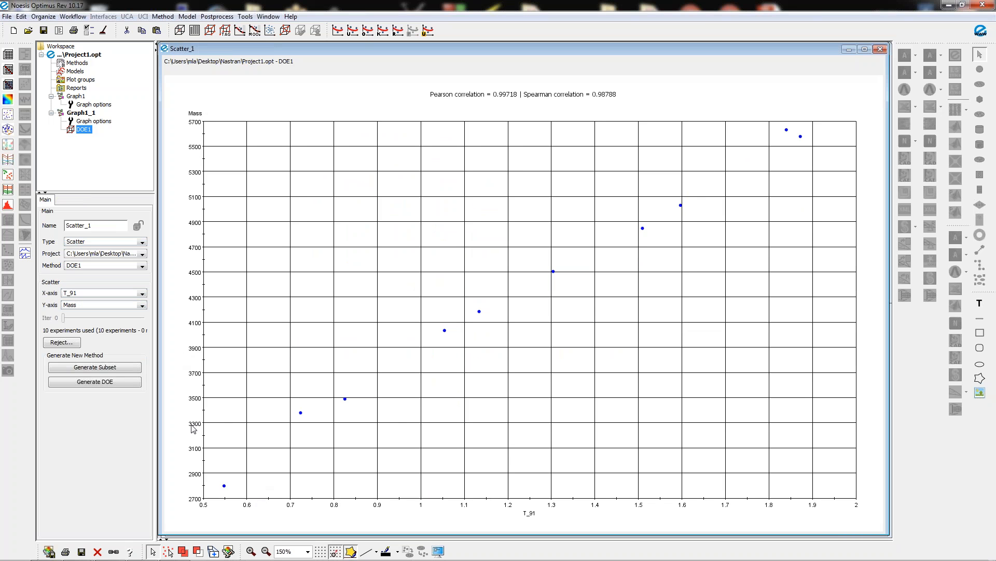
# Set the scatter plot's X-axis to Mode_1 to compare the first mode against Mass
pyautogui.click(79, 295)
pyautogui.click(76, 335)
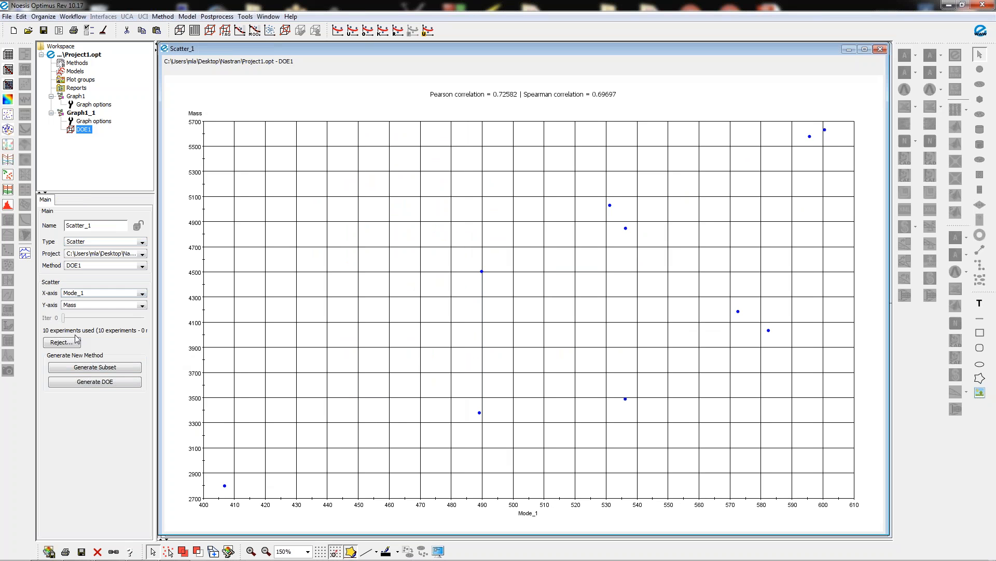